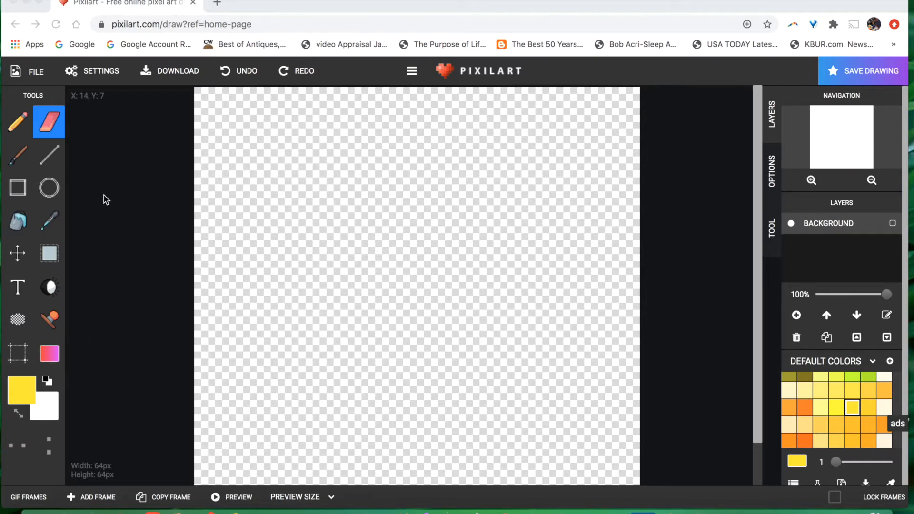
Step: Draw a yellow circle outline in the upper-left quarter of the canvas with the Circle tool
left_click(51, 190)
left_click_drag(224, 114, 393, 243)
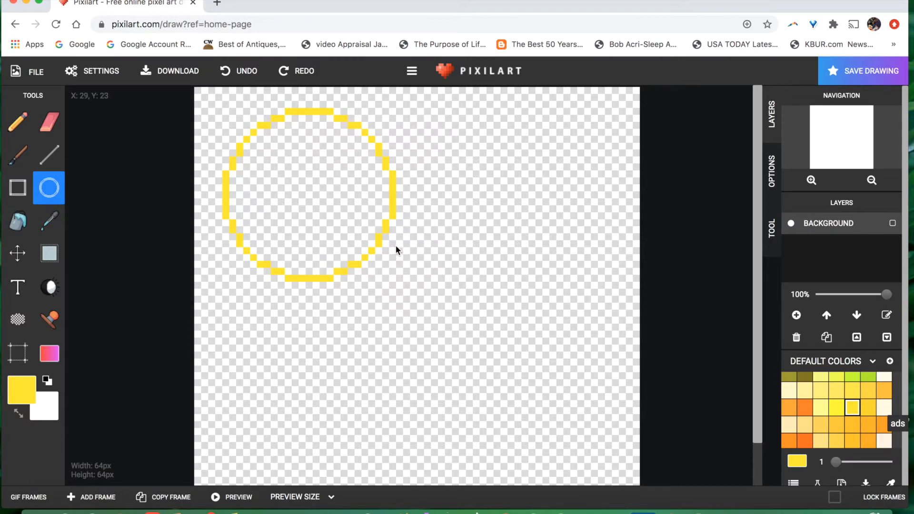
left_click_drag(395, 245, 396, 245)
Step: Select and copy the yellow circle, then place a copy in the upper-right quarter of the canvas
left_click(49, 253)
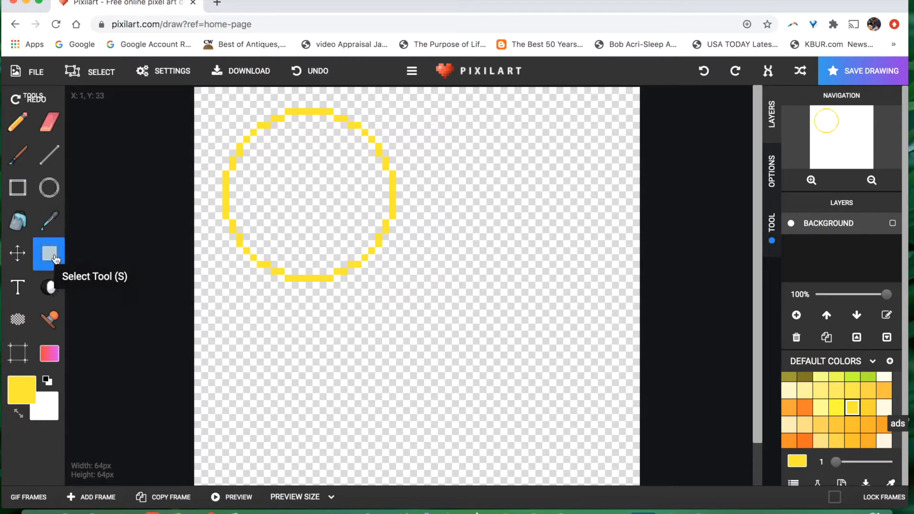
left_click_drag(287, 151, 395, 278)
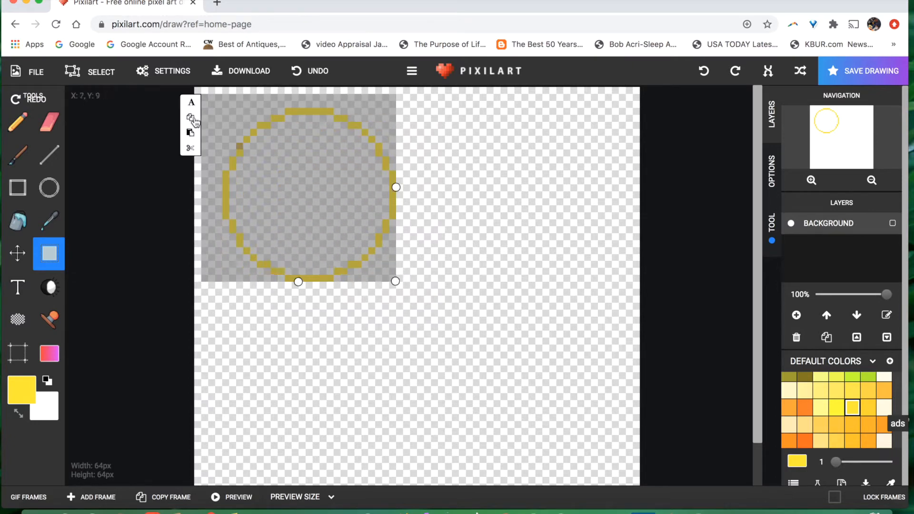
left_click(194, 119)
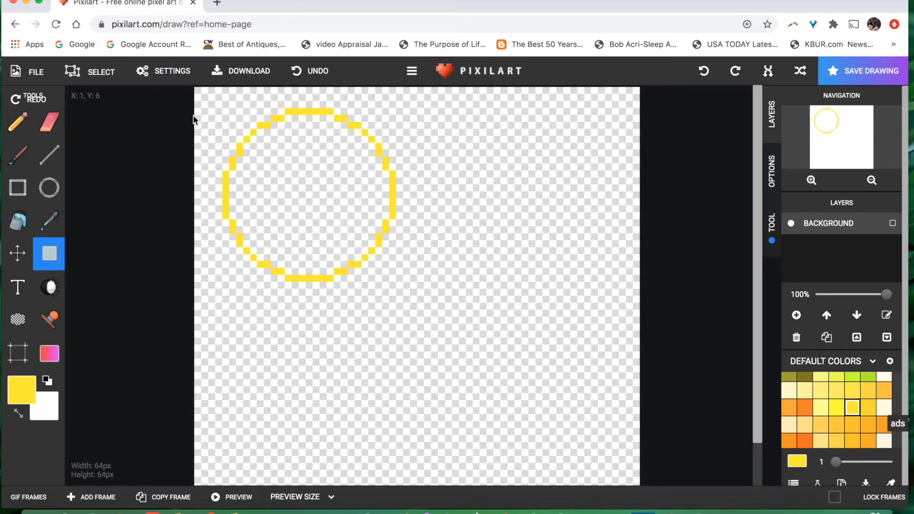
left_click(496, 352)
left_click(485, 390)
left_click_drag(460, 319, 541, 216)
Step: Paste two more circle copies into the lower-left and lower-right quarters to complete a two-by-two grid
left_click(394, 133)
left_click_drag(442, 322, 324, 384)
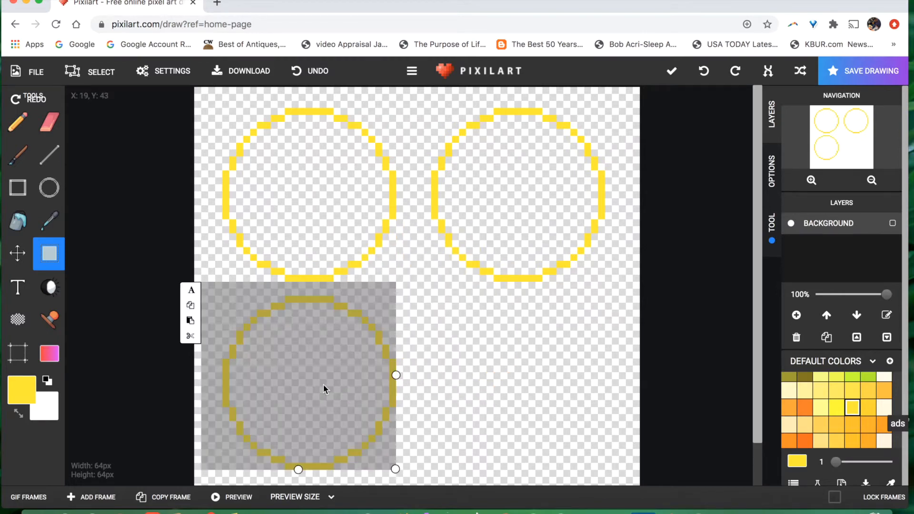
left_click(191, 319)
left_click_drag(365, 307, 464, 383)
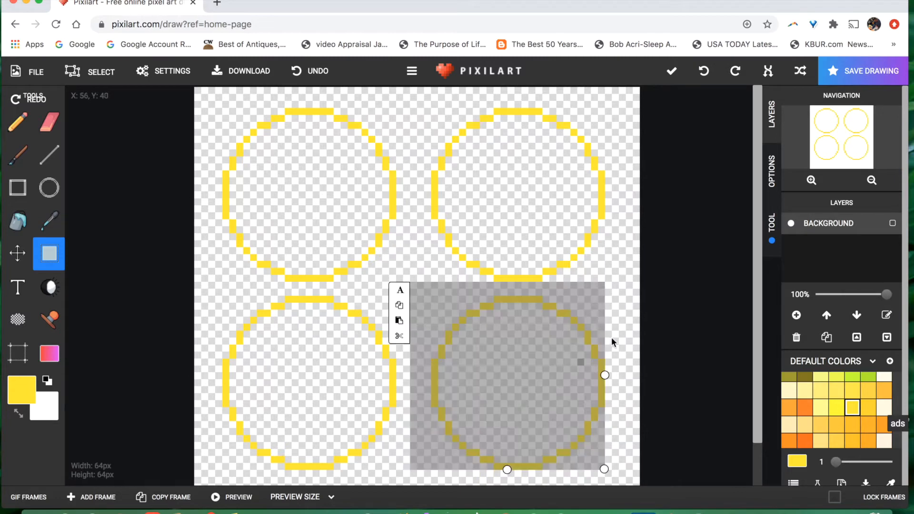
left_click(619, 277)
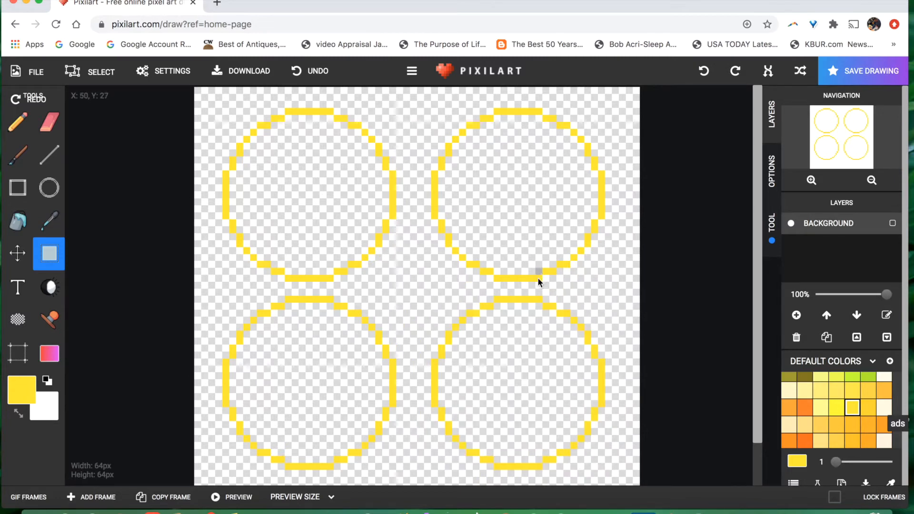
Step: Fill the inside of all four circles with the same yellow as their outlines
left_click(17, 221)
left_click(312, 184)
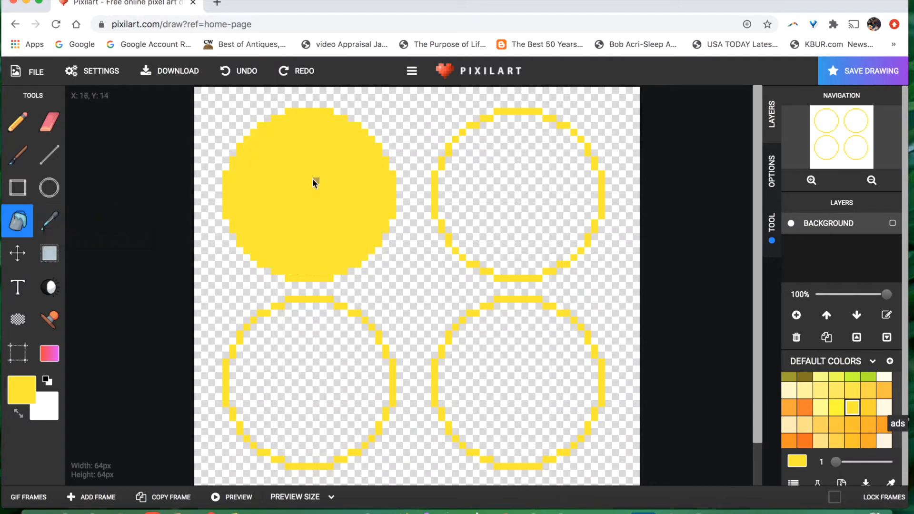
left_click(540, 183)
left_click(284, 375)
left_click(493, 387)
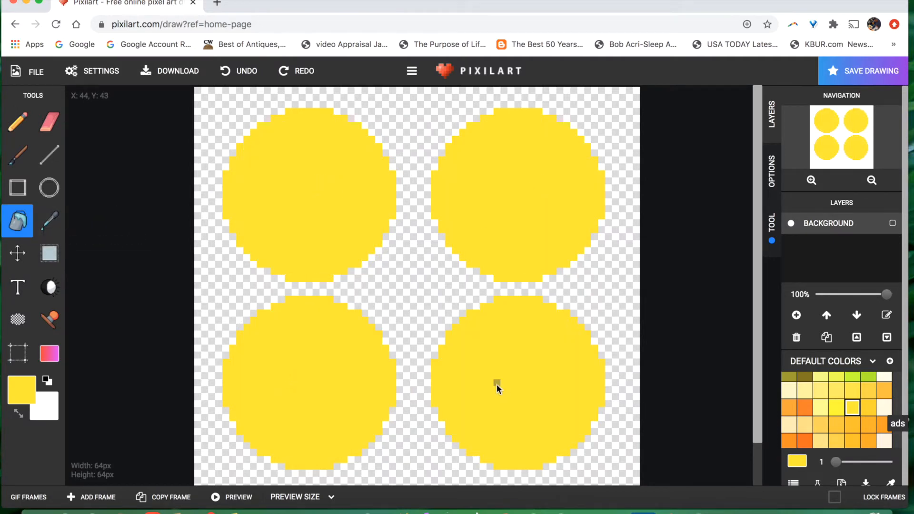
left_click(879, 431)
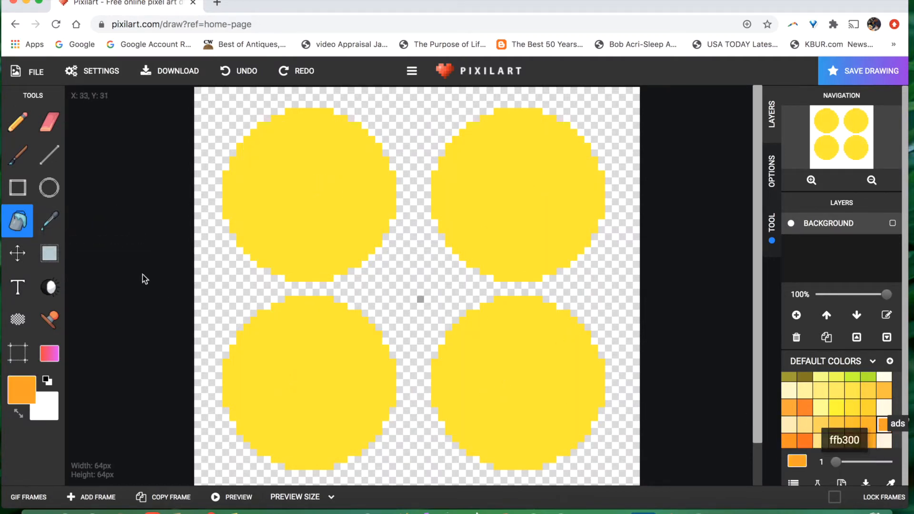
left_click(19, 123)
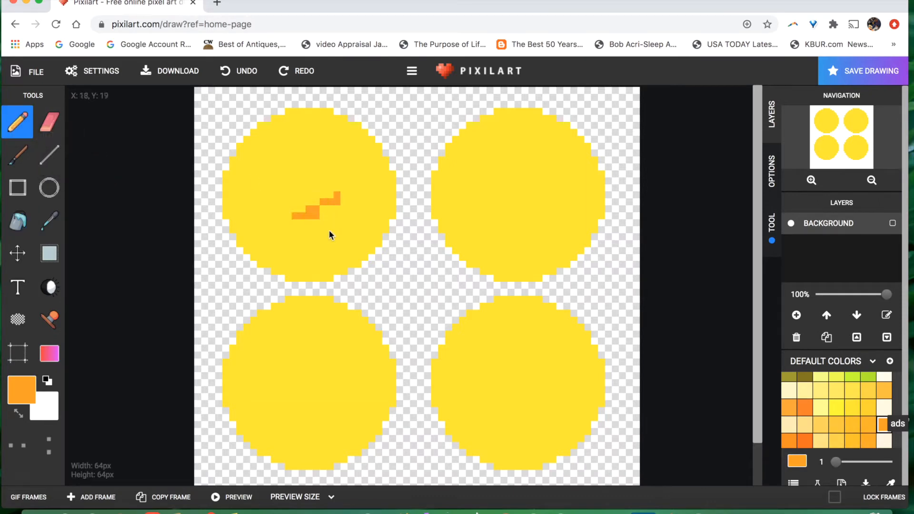
key("super+z")
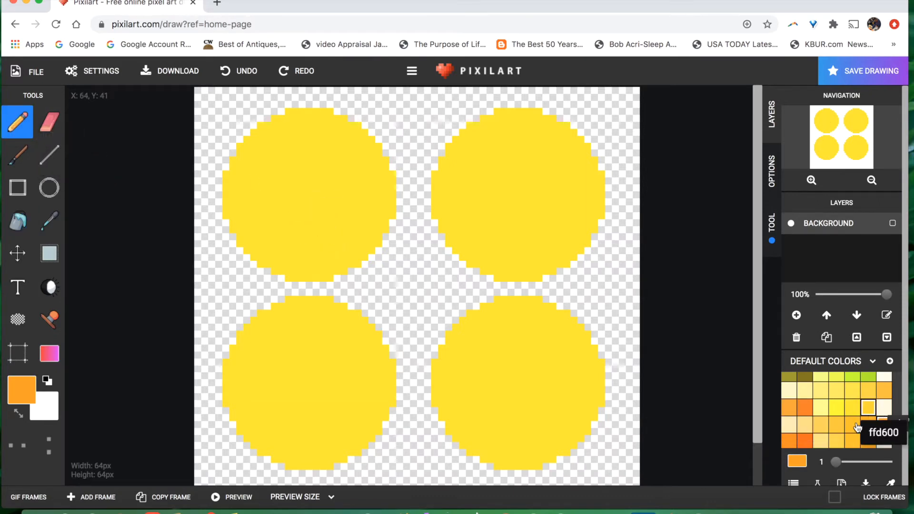
Step: Shade the lower-right edge of each of the four circles with amber (ffca28) using the Pencil tool
left_click(837, 425)
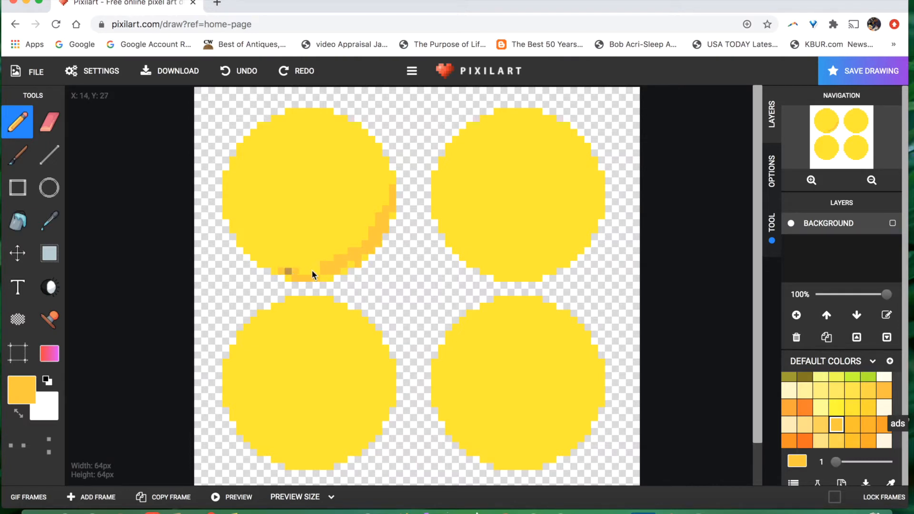
left_click_drag(330, 267, 319, 270)
left_click_drag(602, 186, 595, 227)
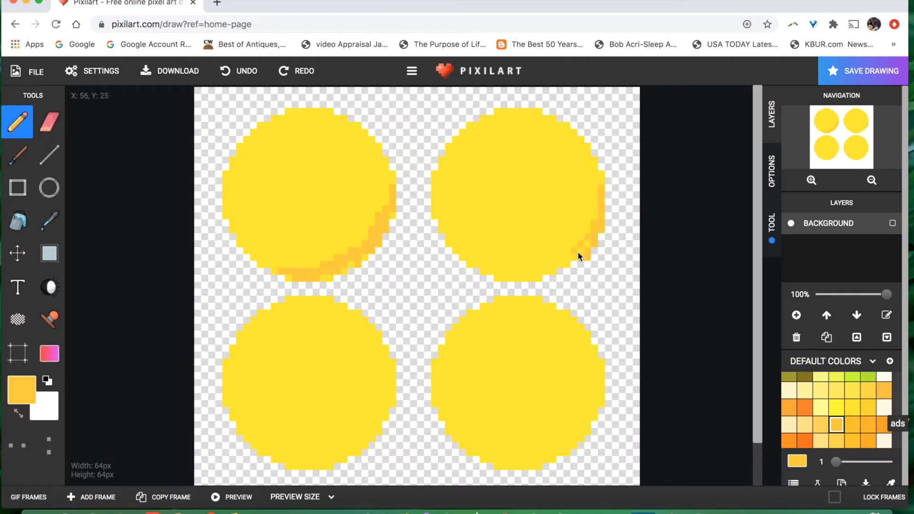
mouse_move(555, 264)
left_mouse_down()
mouse_move(585, 237)
mouse_move(502, 279)
left_mouse_up()
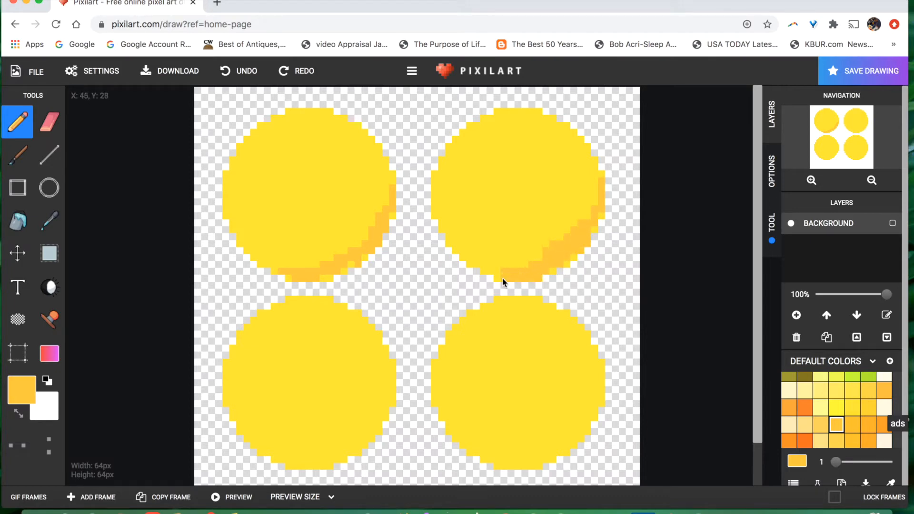
mouse_move(577, 435)
left_mouse_down()
mouse_move(562, 448)
mouse_move(600, 391)
mouse_move(533, 446)
left_mouse_up()
mouse_move(384, 409)
left_mouse_down()
mouse_move(330, 444)
mouse_move(260, 452)
left_mouse_up()
left_click(525, 334)
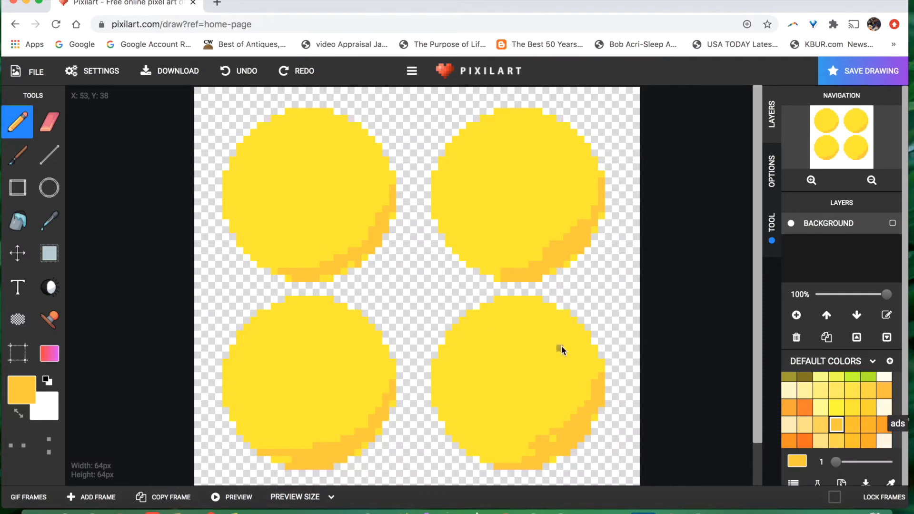
Step: Draw an open laughing mouth on the upper-left face, with a cream band of teeth above an orange (f9a825) lower part
scroll(867, 409, "down", 1)
left_click(884, 380)
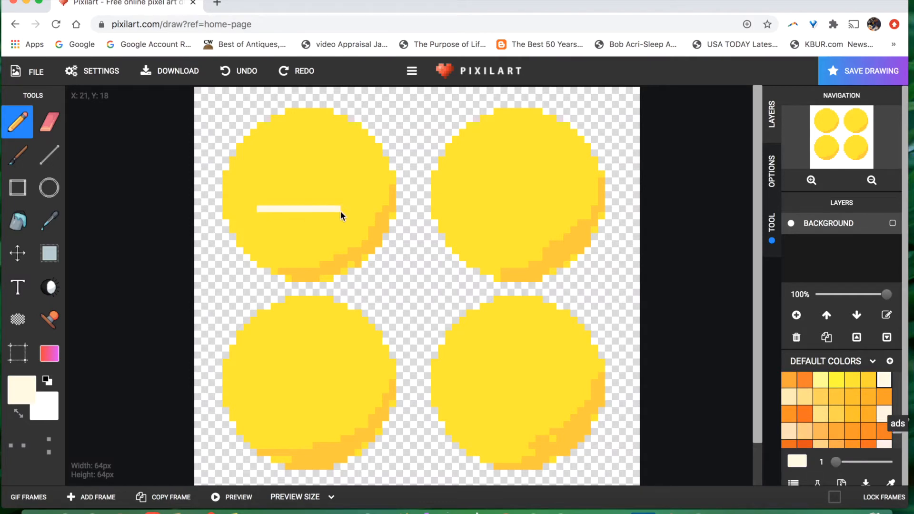
mouse_move(347, 213)
left_mouse_down()
mouse_move(299, 216)
mouse_move(330, 216)
left_mouse_up()
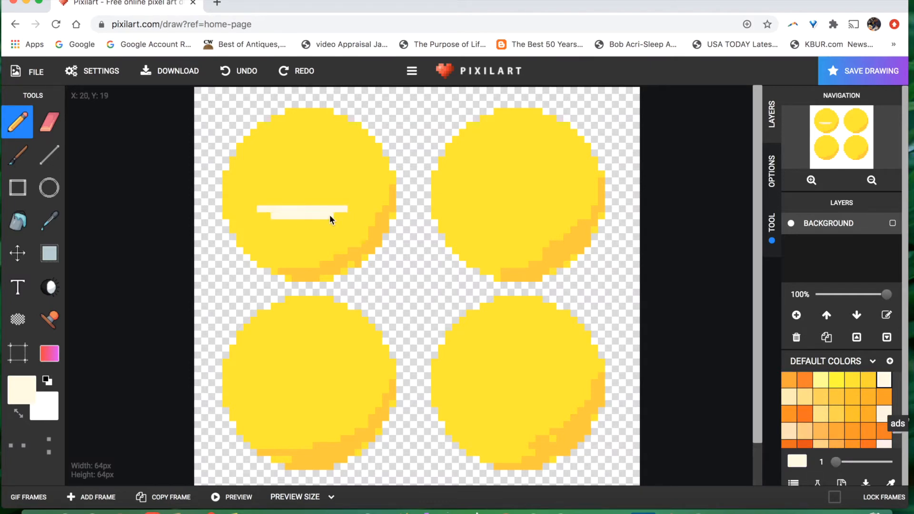
scroll(863, 412, "down", 1)
scroll(866, 414, "up", 1)
left_click(800, 459)
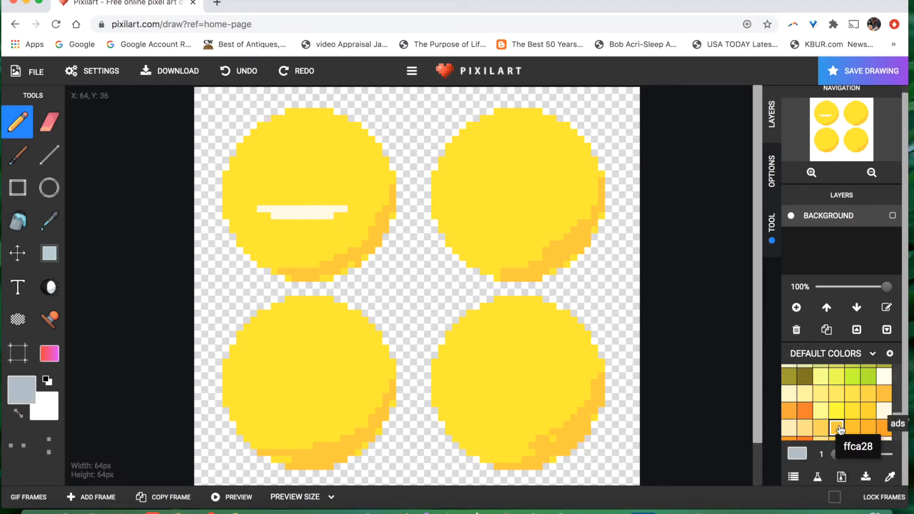
left_click(790, 410)
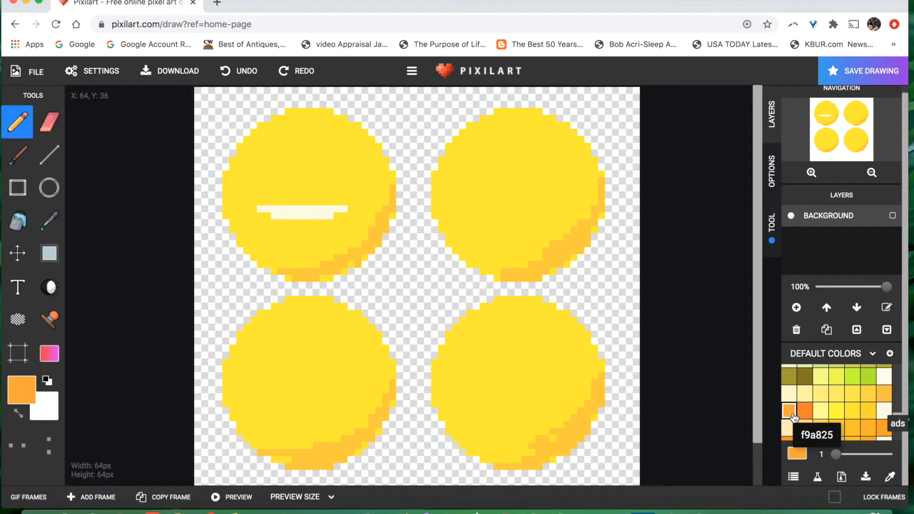
mouse_move(346, 217)
left_mouse_down()
mouse_move(257, 223)
mouse_move(302, 226)
mouse_move(285, 239)
mouse_move(328, 237)
left_mouse_up()
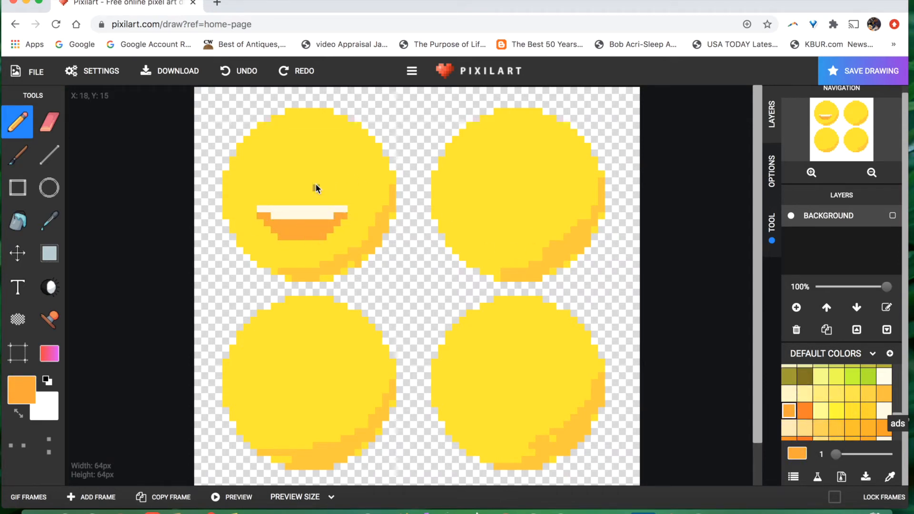
Step: Draw arched closed eyes and short slanted eyebrows in the same orange on the upper-left face
mouse_move(335, 174)
left_mouse_down()
mouse_move(255, 179)
mouse_move(288, 180)
left_mouse_up()
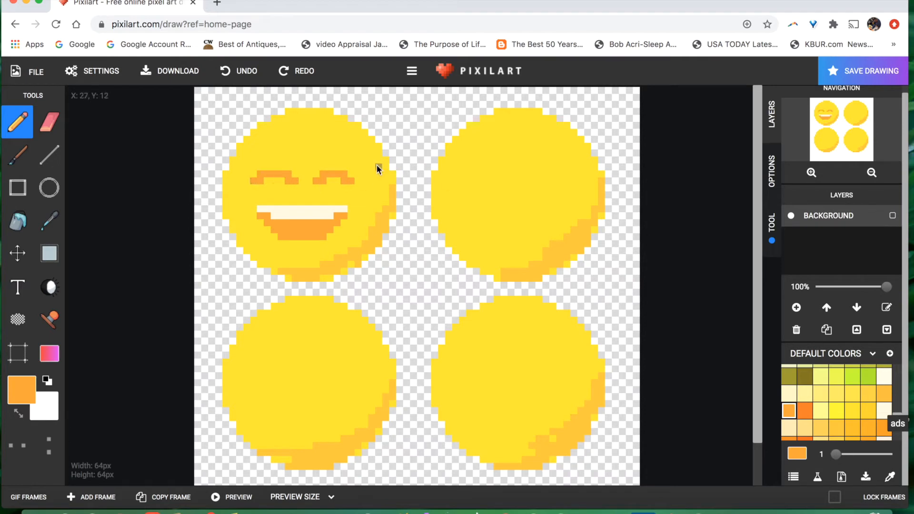
left_click_drag(259, 153, 245, 166)
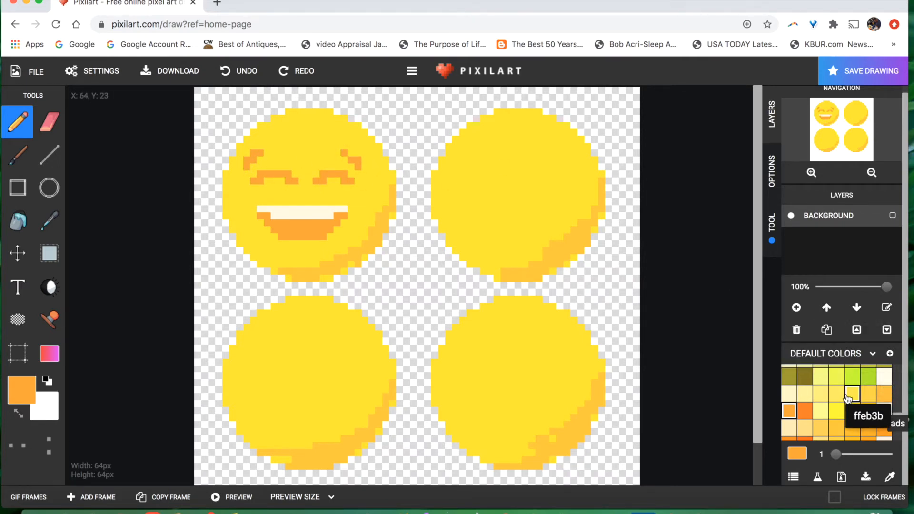
Step: Draw a pale blue (b3e5fc) tear below the outer end of each eye on the laughing face
scroll(848, 397, "up", 5)
left_click(789, 395)
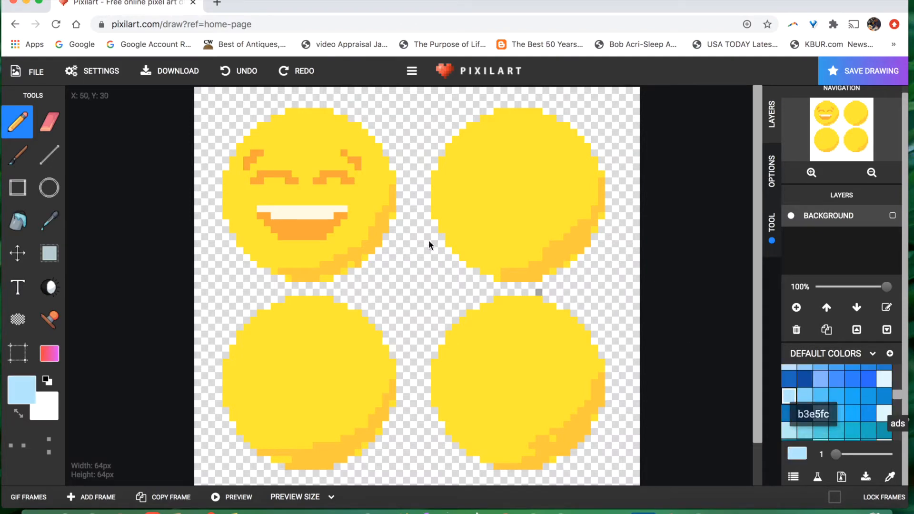
left_click_drag(360, 202, 365, 209)
left_click_drag(253, 187, 240, 209)
Step: Outline both tears on the laughing face with a brighter blue
left_click(837, 396)
left_click_drag(350, 199, 351, 196)
mouse_move(233, 195)
left_mouse_down()
mouse_move(247, 201)
mouse_move(247, 188)
left_mouse_up()
left_click(357, 188)
left_click(424, 425)
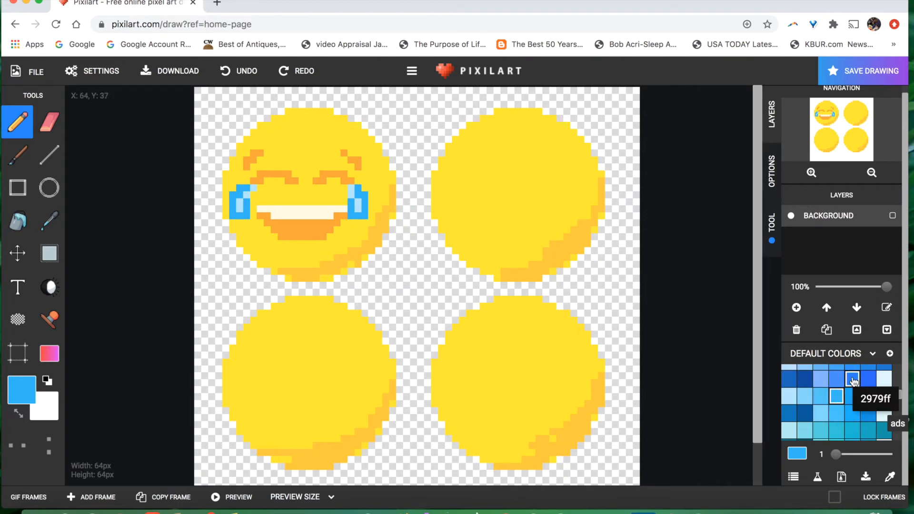
Step: Fill the transparent background around the four faces with dark blue (01579b)
scroll(860, 398, "down", 10)
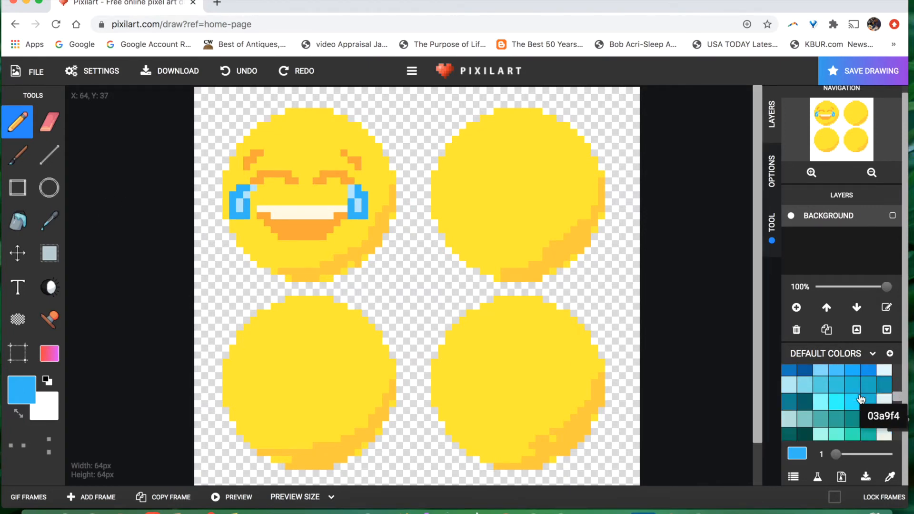
scroll(866, 396, "up", 10)
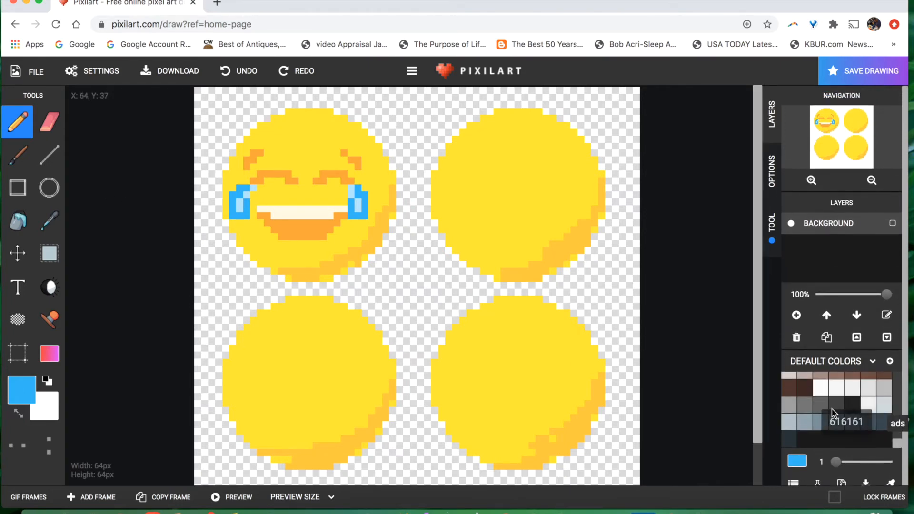
left_click(812, 394)
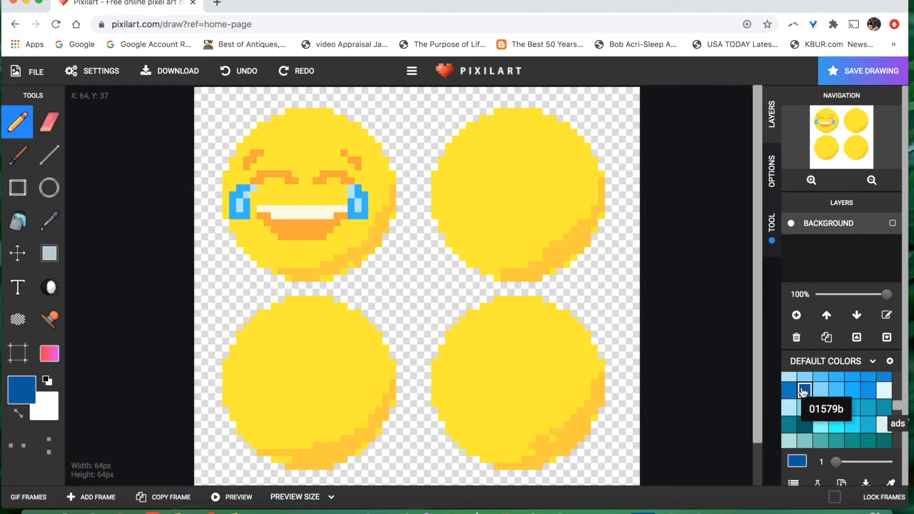
left_click(18, 220)
left_click(209, 283)
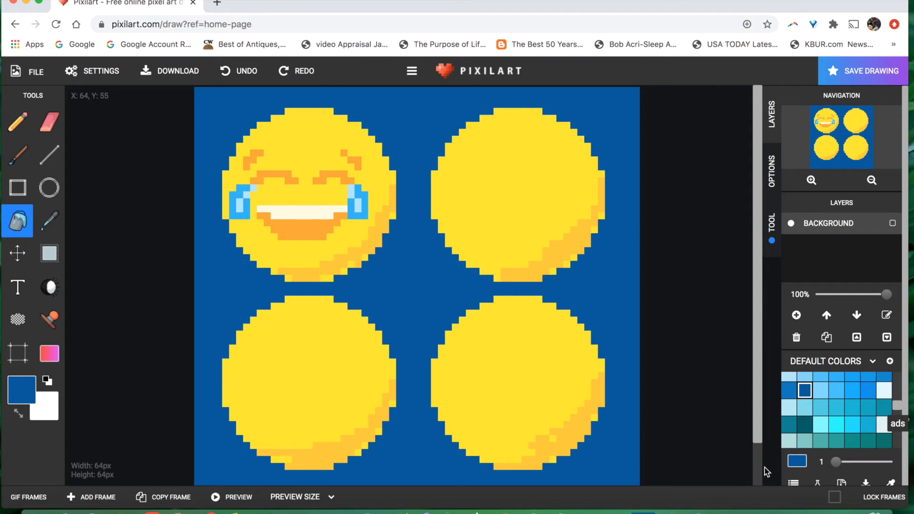
Step: Draw two rounded cheeks in amber (FFC107) on the upper-right face with the Pencil tool
scroll(882, 409, "up", 2)
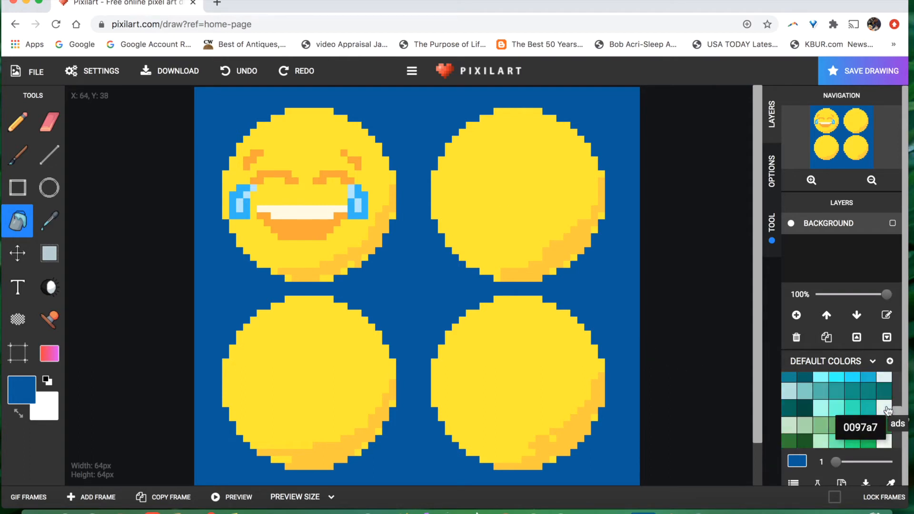
scroll(882, 409, "up", 5)
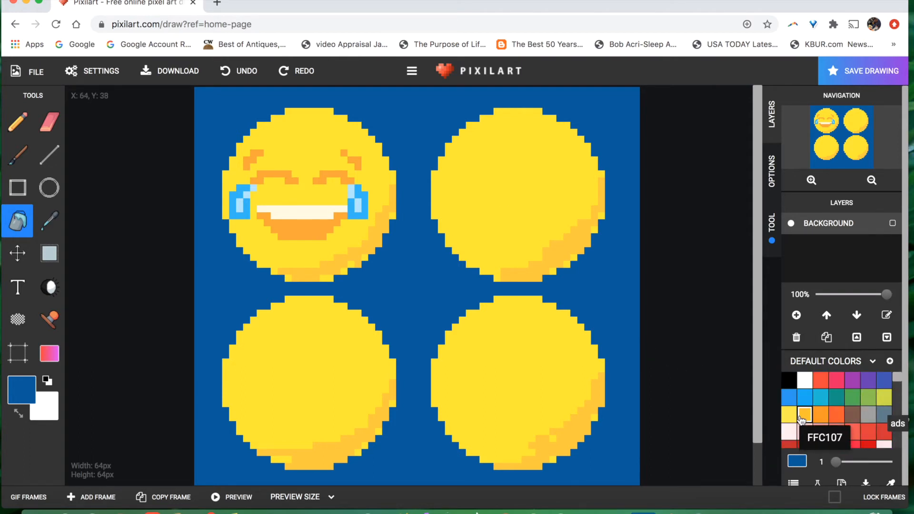
left_click(804, 416)
left_click(18, 122)
mouse_move(560, 182)
left_mouse_down()
mouse_move(560, 195)
mouse_move(573, 195)
left_mouse_up()
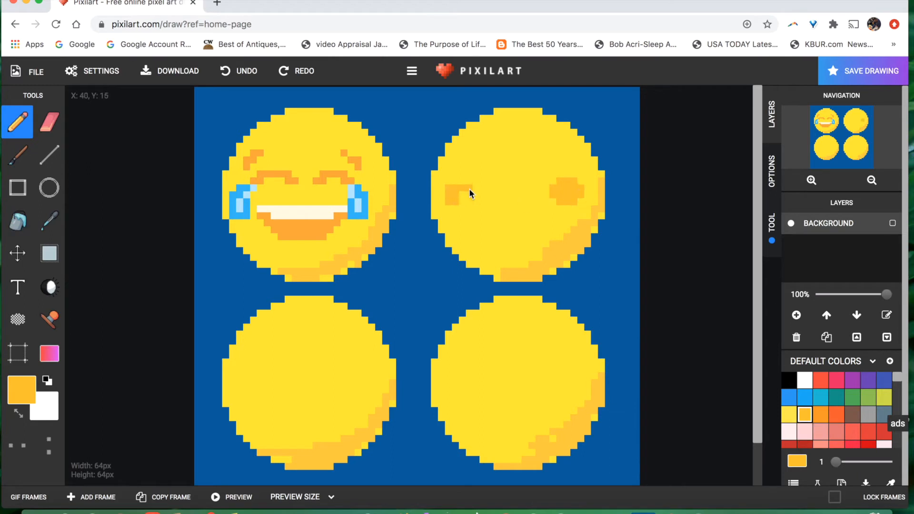
left_click(240, 71)
left_click_drag(465, 199, 468, 194)
Step: Touch up the edges of the left cheek on the upper-right face with yellow pixels
left_click(789, 415)
left_click(483, 181)
left_click(455, 209)
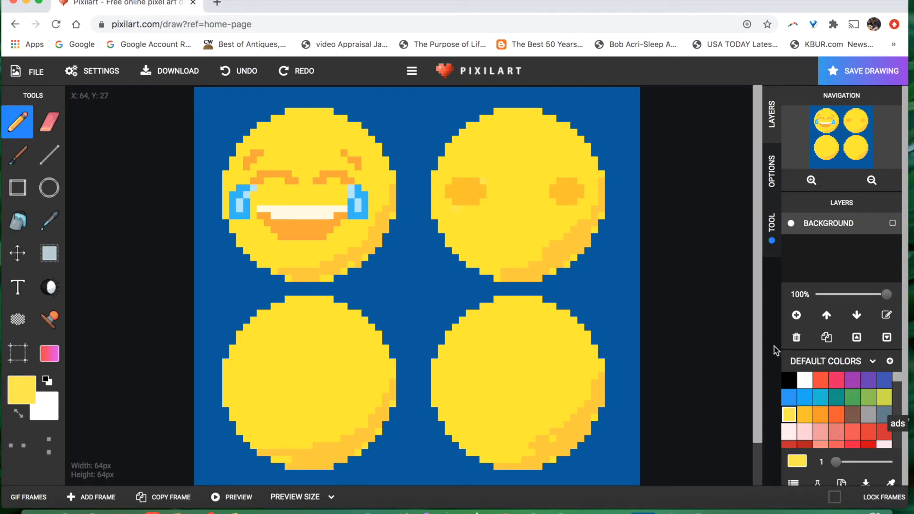
Step: Draw a curved orange smile between and below the cheeks of the upper-right face
left_click(821, 415)
left_click_drag(556, 229, 518, 238)
left_click(557, 215)
left_click(476, 216)
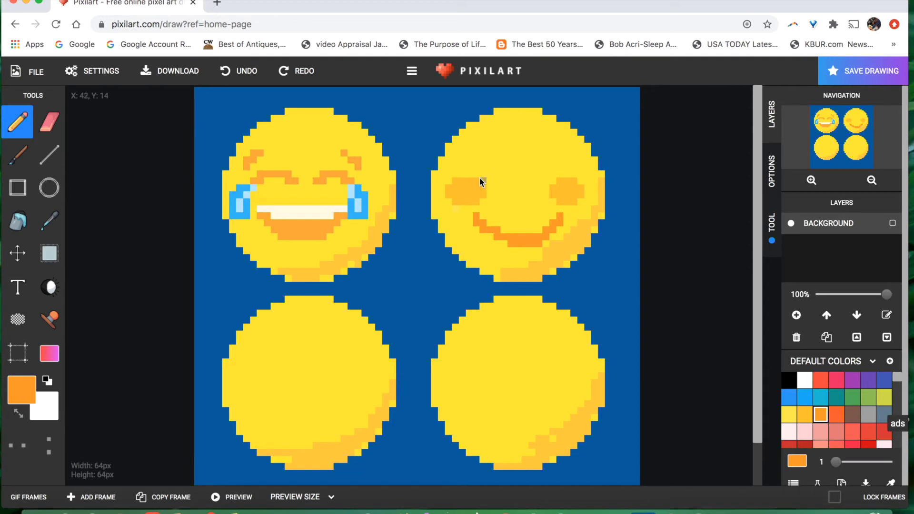
Step: Draw a solid orange arched eye above the left cheek of the upper-right face
left_click_drag(511, 175, 489, 179)
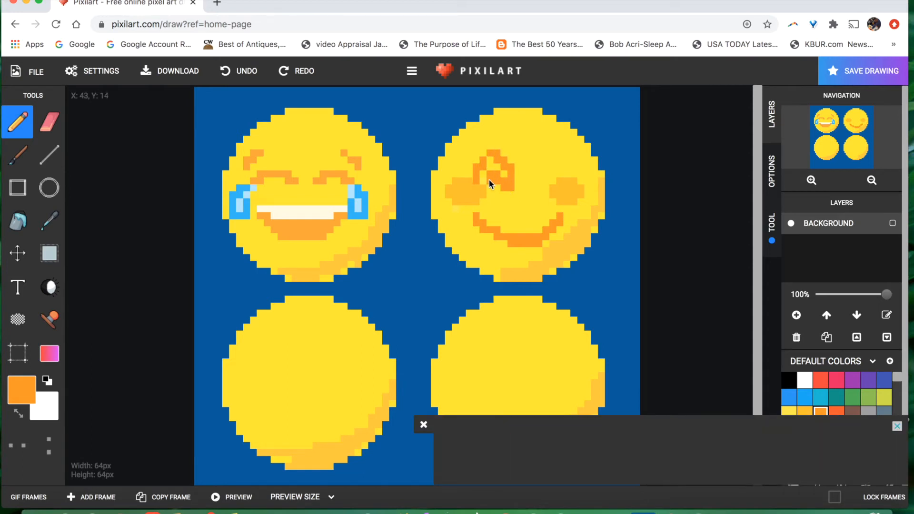
left_click(424, 424)
Step: Copy the arched orange eye on the upper-right face and paste the duplicate above the right cheek
left_click(48, 253)
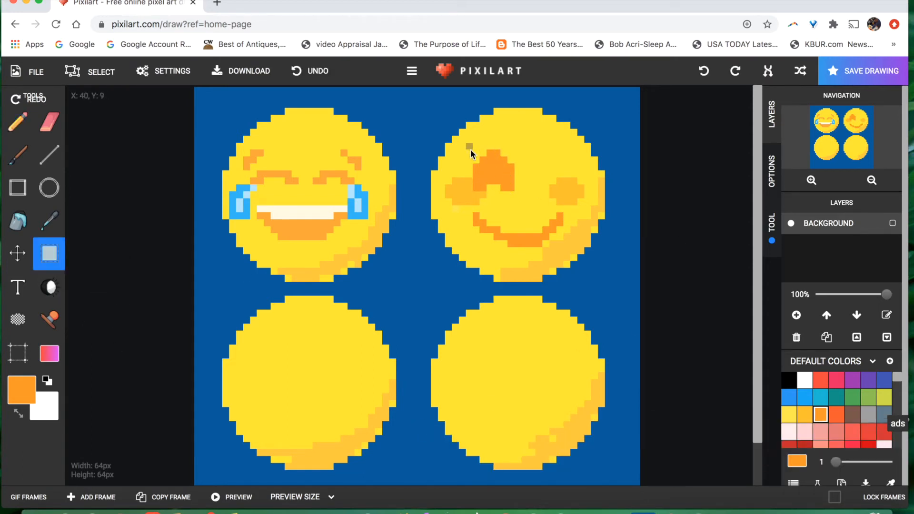
left_click_drag(470, 150, 519, 187)
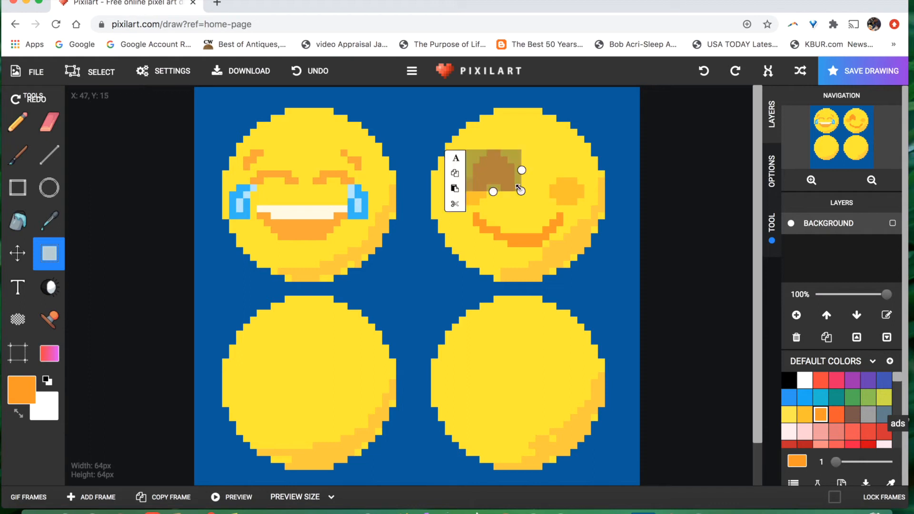
left_click(455, 174)
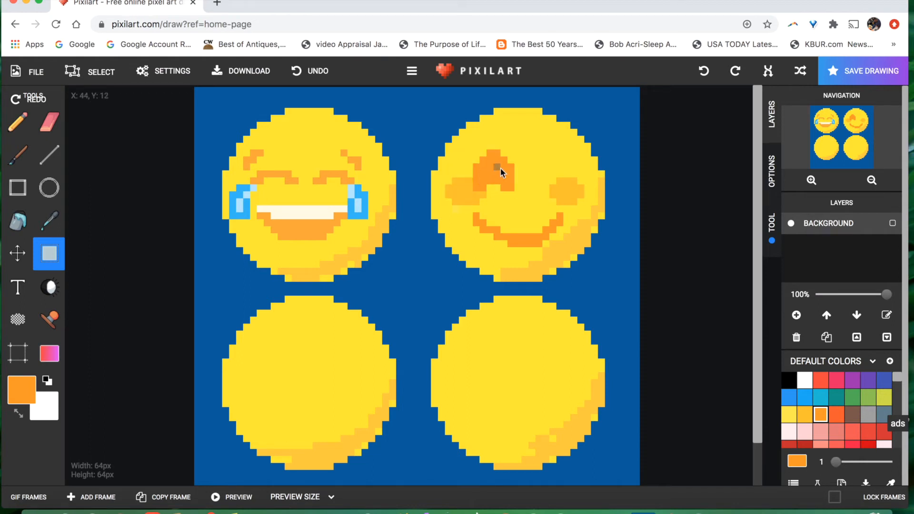
left_click_drag(543, 151, 556, 164)
left_click(531, 188)
left_click_drag(418, 310, 552, 169)
left_click(805, 414)
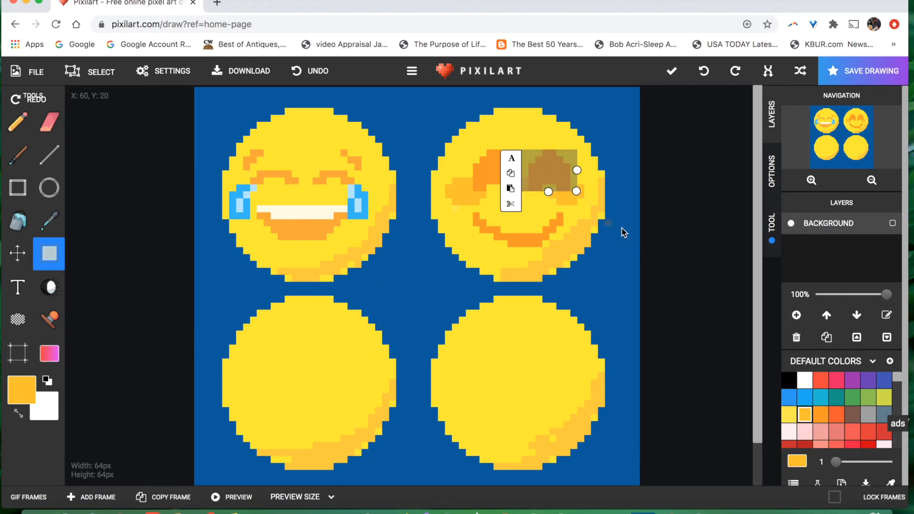
left_click(611, 227)
Step: Draw a filled orange smiling mouth with a flat upper edge on the lower-left face with the Pencil tool
left_click(17, 122)
left_click(790, 415)
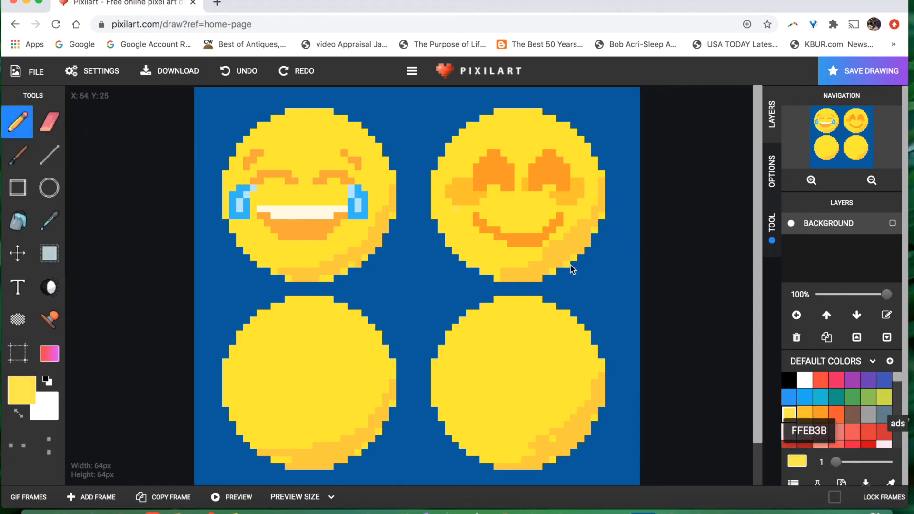
left_click(820, 414)
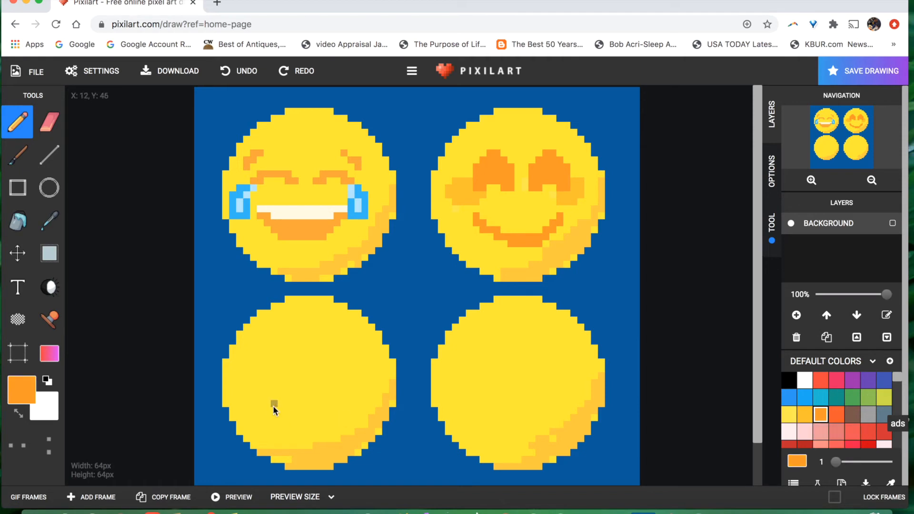
left_click_drag(276, 404, 341, 404)
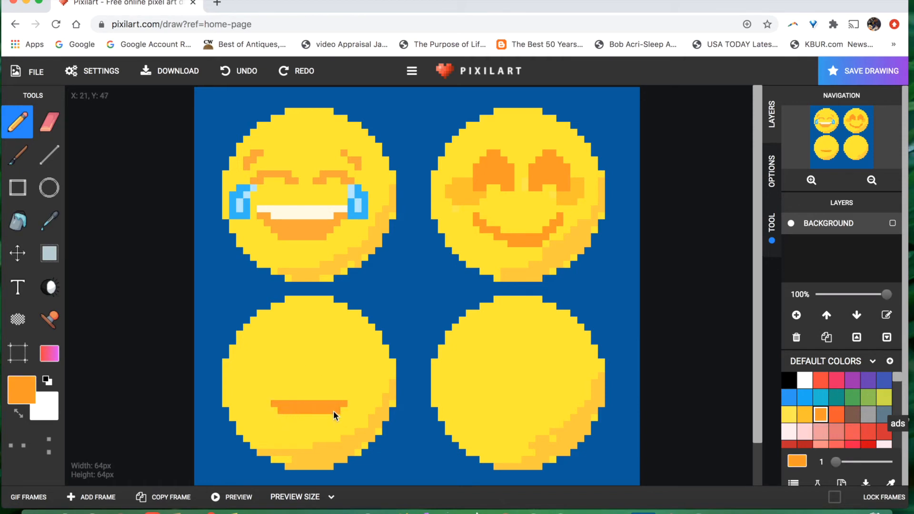
Step: Draw a filled red heart as the right eye of the lower-left face and cover its stray upper pixel with yellow
left_click(864, 432)
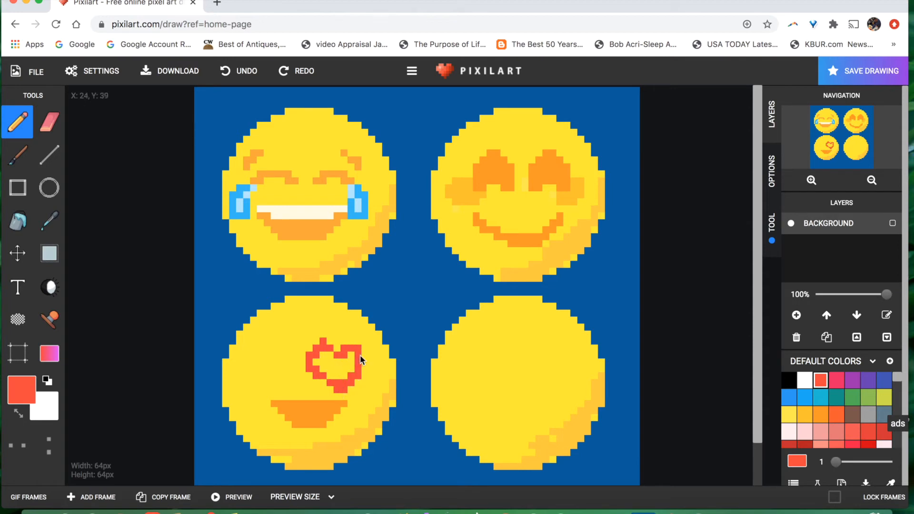
left_click_drag(352, 362, 330, 375)
left_click(789, 415)
left_click(323, 341)
Step: Duplicate the red heart as the left eye of the lower-left face and shift the right heart outward
left_click(49, 253)
mouse_move(301, 334)
left_mouse_down()
mouse_move(307, 353)
mouse_move(371, 395)
left_mouse_up()
left_click(287, 355)
left_click(254, 349)
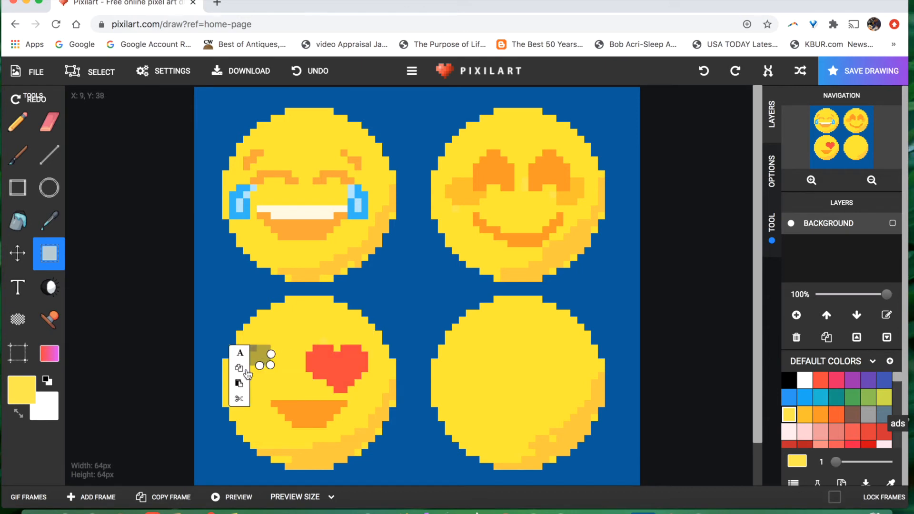
left_click(239, 383)
left_click_drag(385, 320, 234, 385)
mouse_move(310, 335)
left_mouse_down()
mouse_move(363, 390)
mouse_move(367, 374)
left_mouse_up()
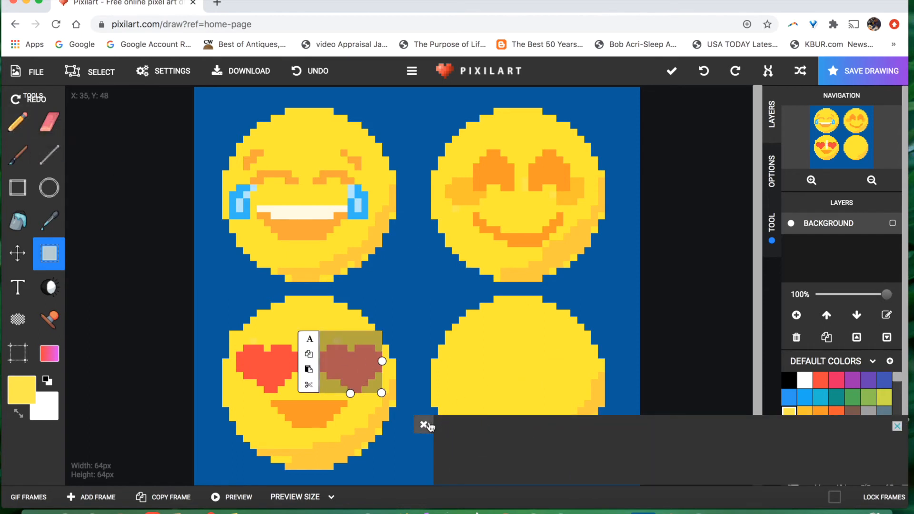
Step: Fill the transparent gap between the two heart eyes with yellow (FFEB3B) pixels
left_click(427, 424)
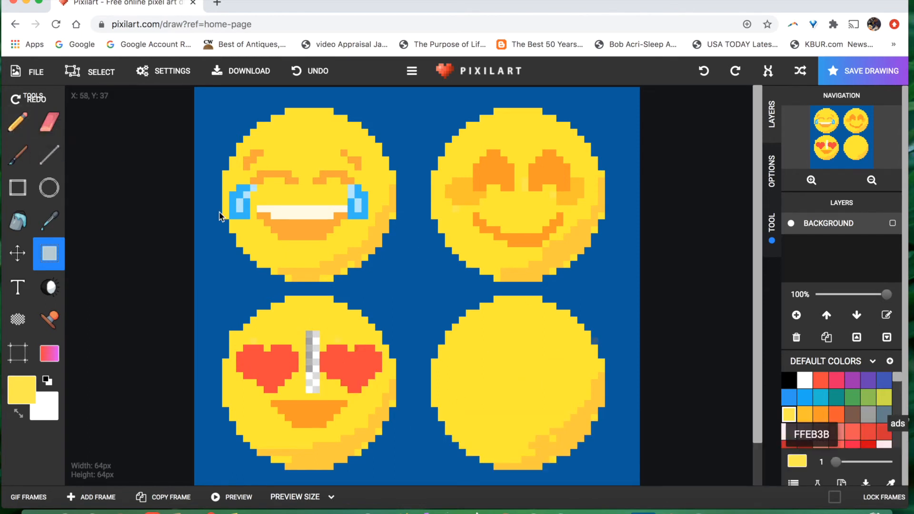
key("b")
left_click_drag(312, 333, 308, 362)
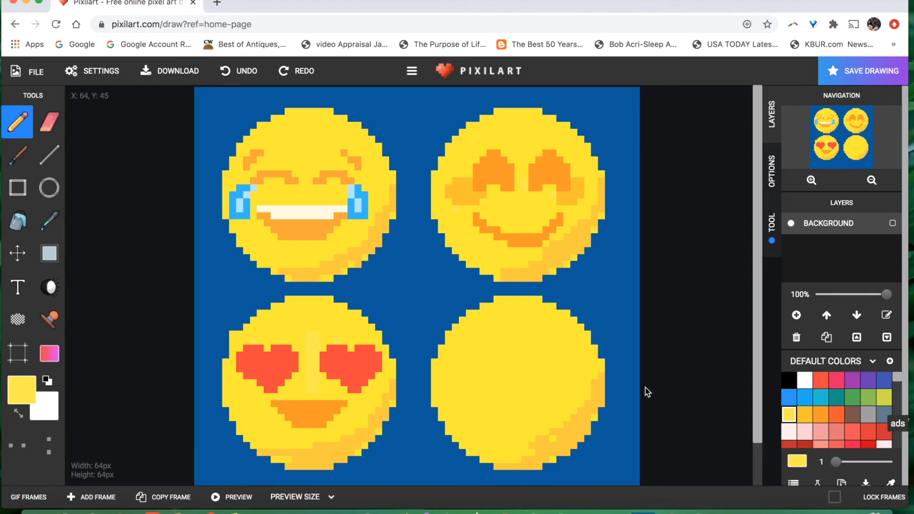
Step: Draw the lower-right face's features: a small white-and-orange open mouth, half-round orange eyes and slanted orange eyebrows
left_click(810, 384)
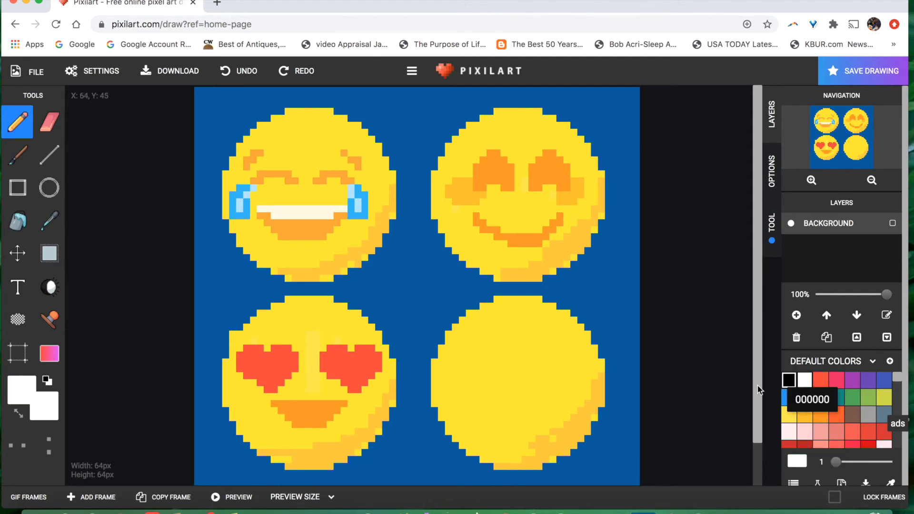
left_click_drag(506, 406, 514, 398)
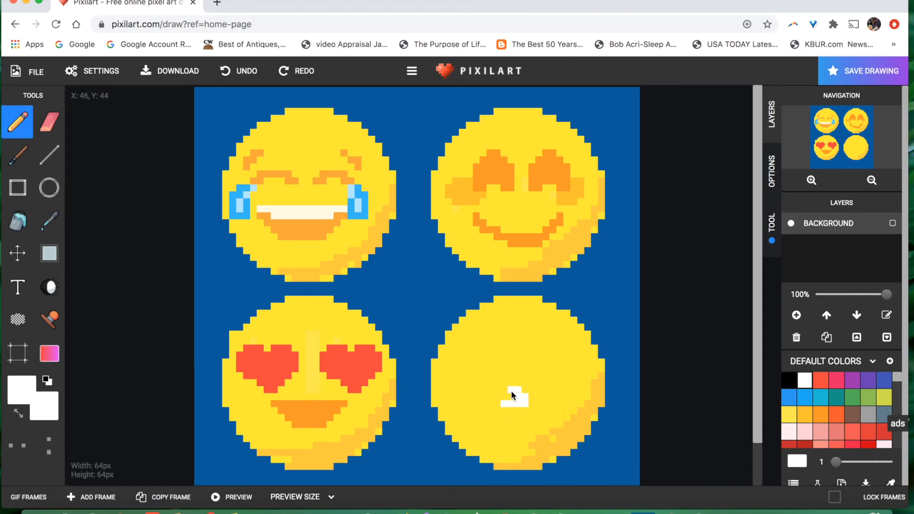
left_click(821, 414)
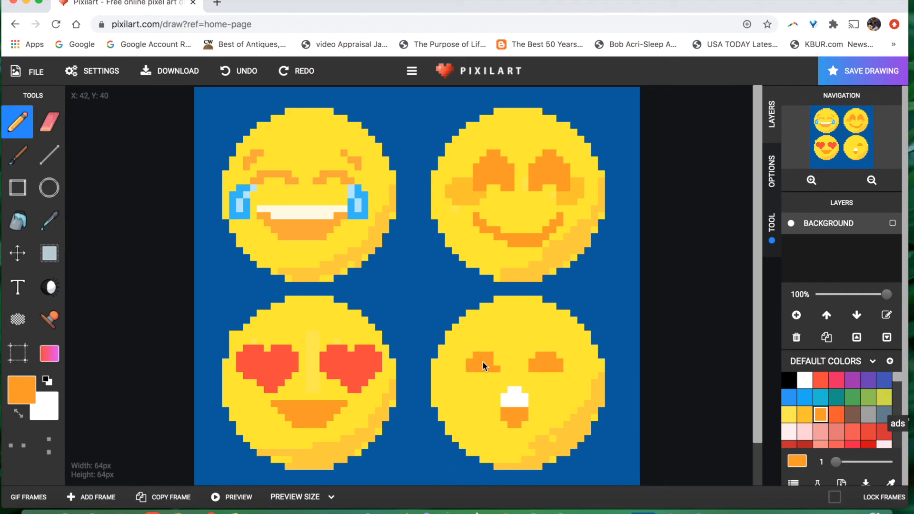
left_click_drag(575, 351, 552, 333)
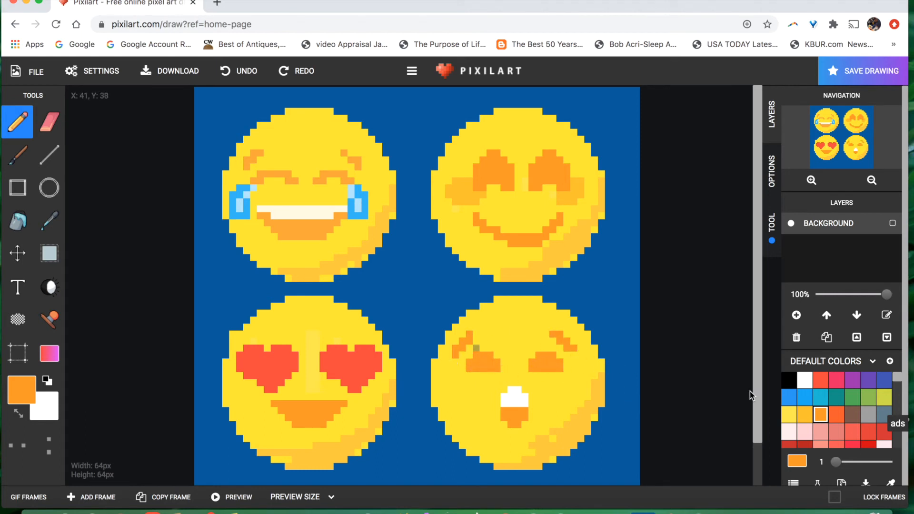
Step: Draw two wide blue tear streams running from the eyes to the lower edge of the lower-right face
left_click(821, 397)
mouse_move(538, 374)
left_mouse_down()
mouse_move(539, 463)
mouse_move(552, 450)
mouse_move(556, 385)
mouse_move(544, 387)
mouse_move(545, 450)
left_mouse_up()
mouse_move(486, 457)
left_mouse_down()
mouse_move(490, 375)
mouse_move(481, 458)
left_mouse_up()
left_click(789, 414)
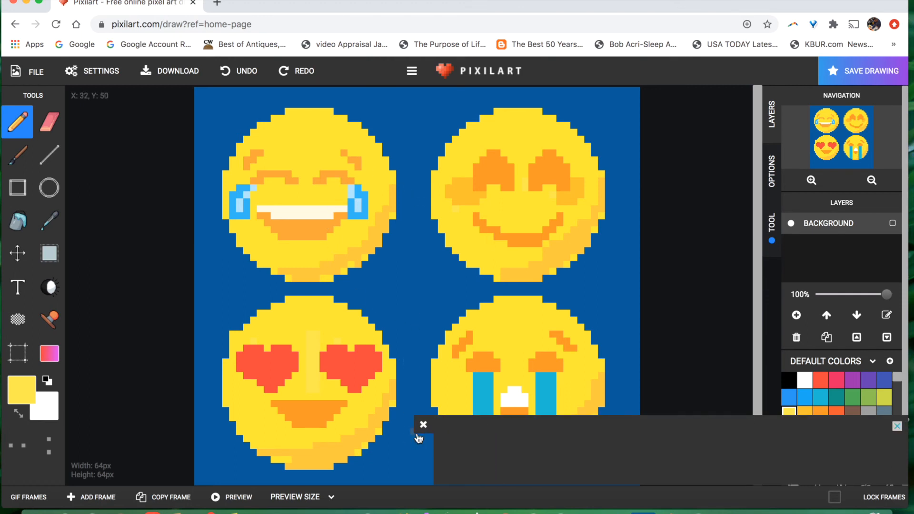
left_click(421, 426)
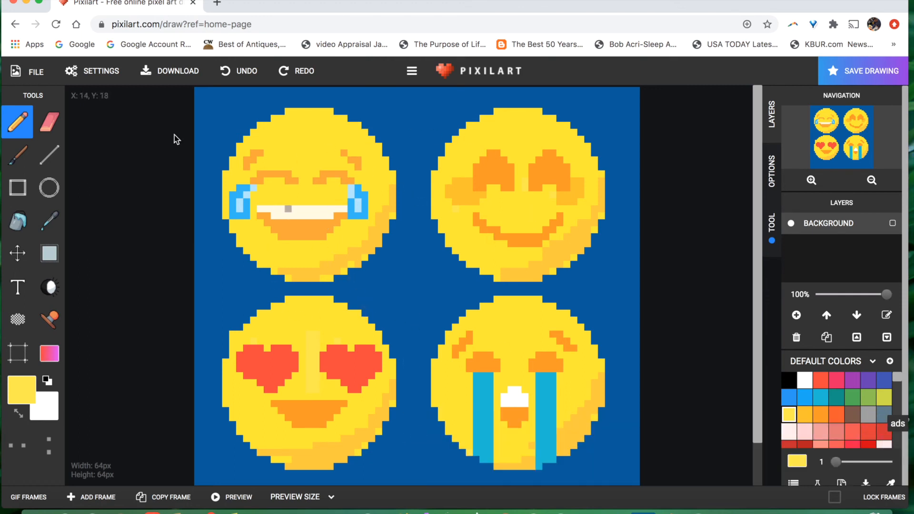
Step: Save the drawing as a .pixil file named emoji
left_click(30, 70)
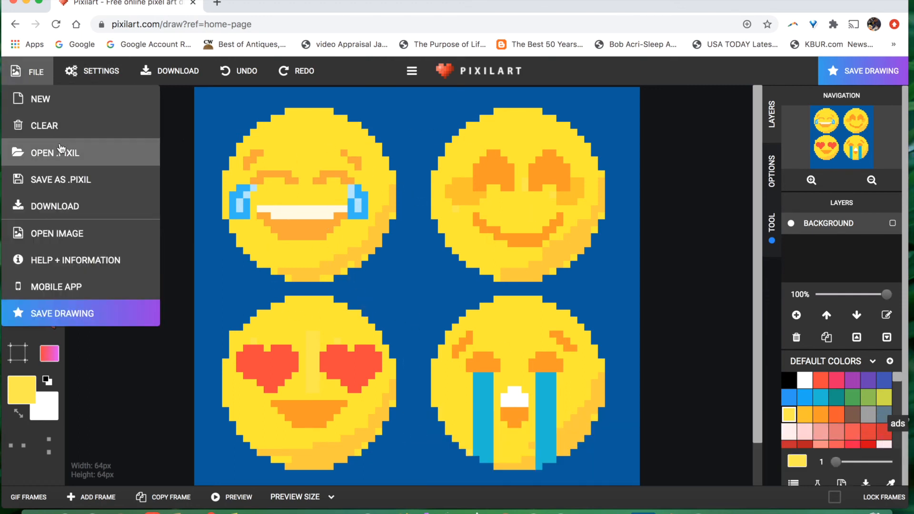
left_click(62, 180)
type("emoji")
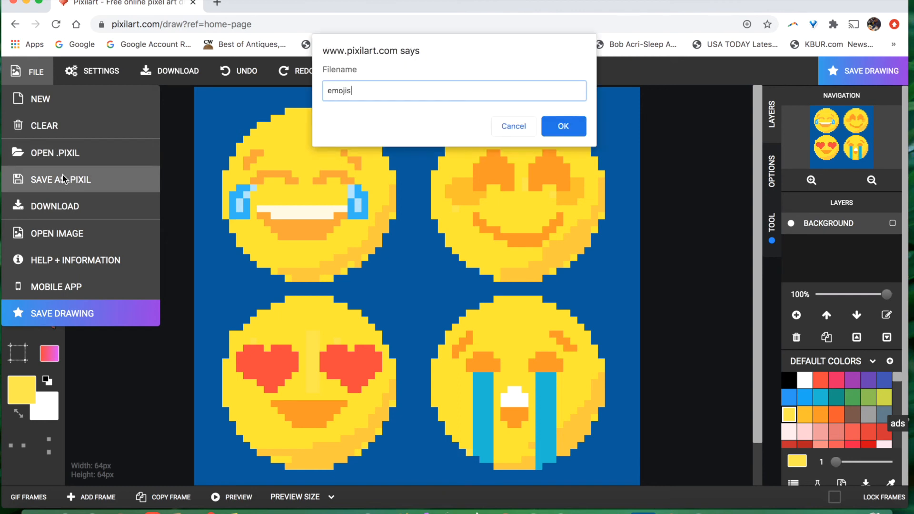
left_click(573, 133)
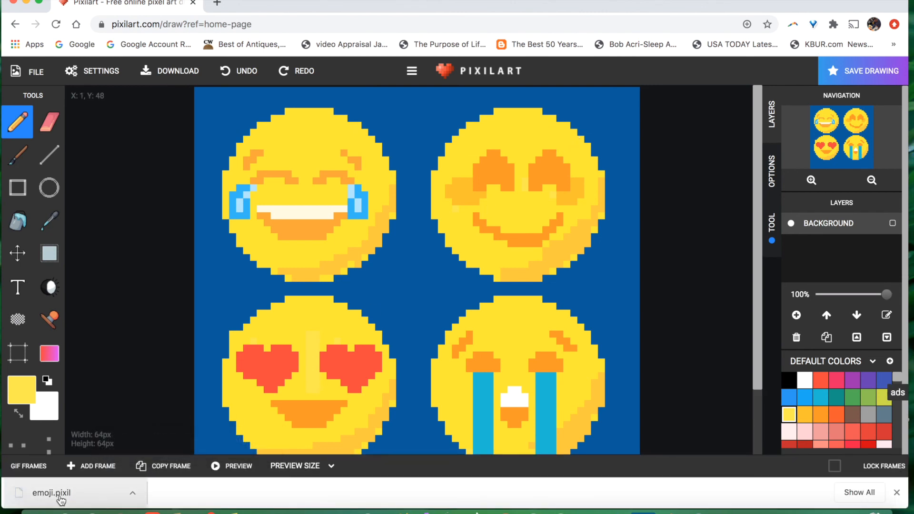
Step: Download the whole drawing as an image at 1920x1920
left_click(33, 76)
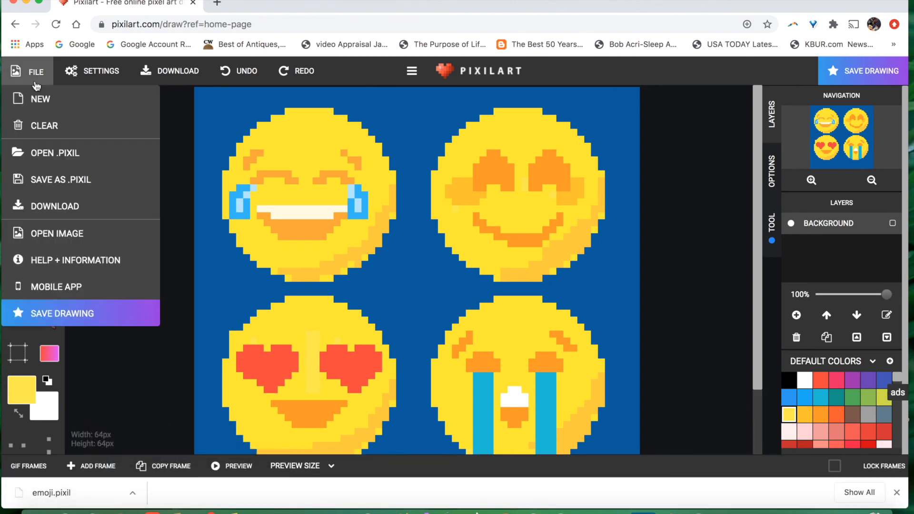
left_click(79, 206)
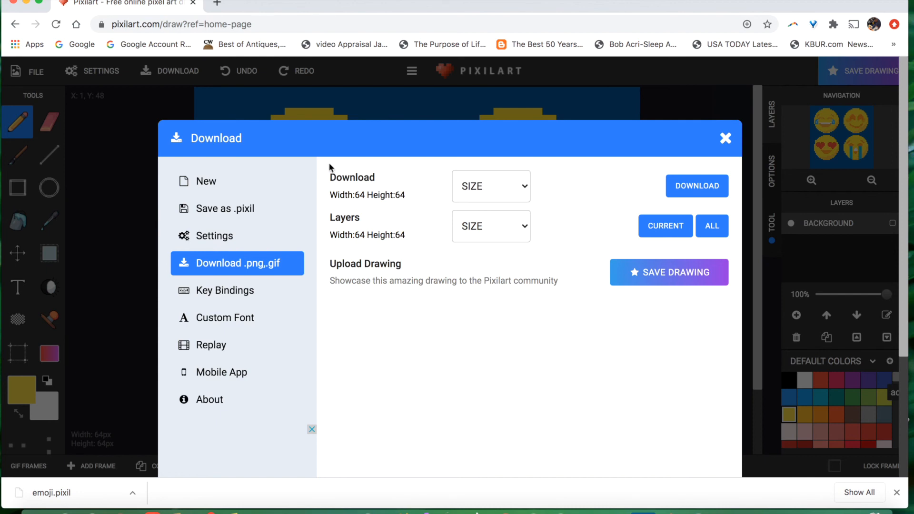
left_click(526, 191)
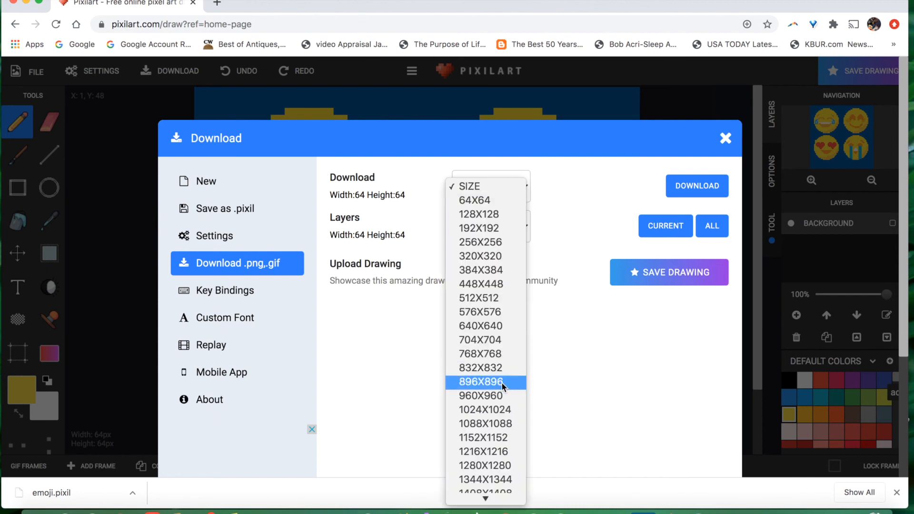
scroll(498, 492, "down", 5)
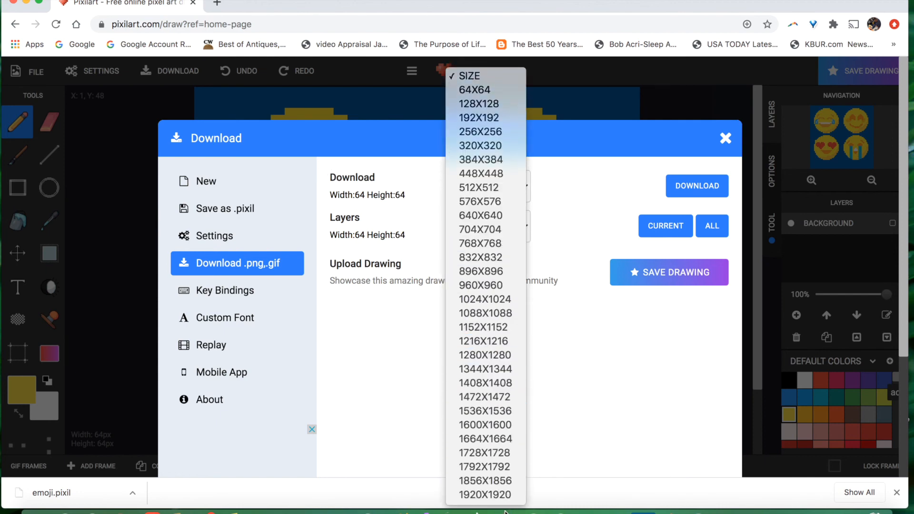
left_click(485, 495)
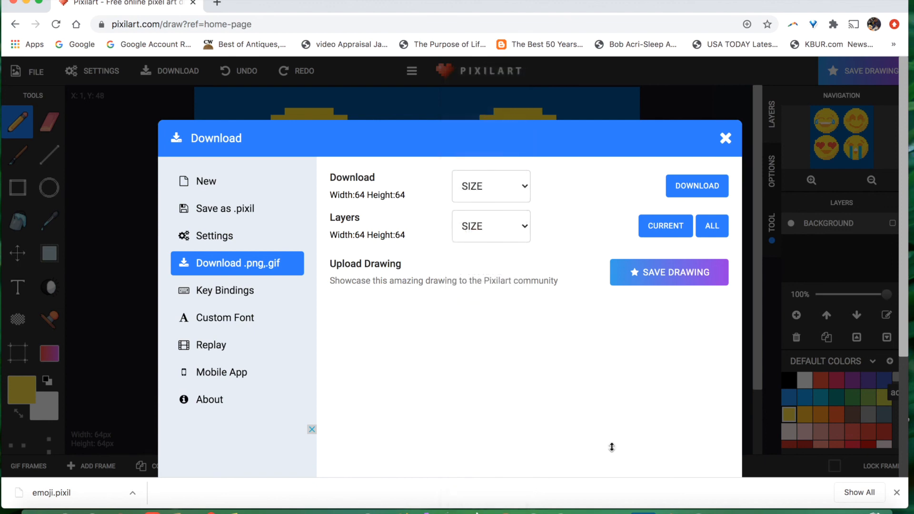
left_click(691, 187)
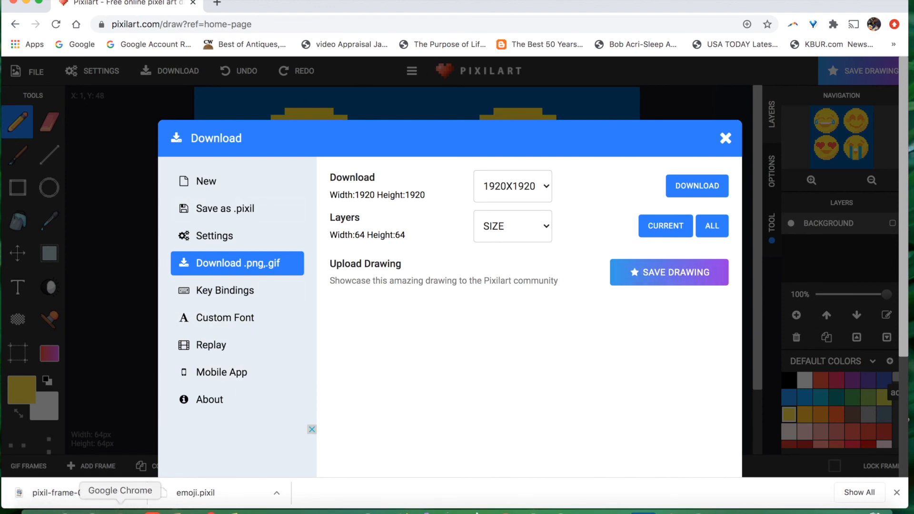
Step: Open the downloaded pixil-frame-0.png to check the exported image, and close it
left_click(66, 494)
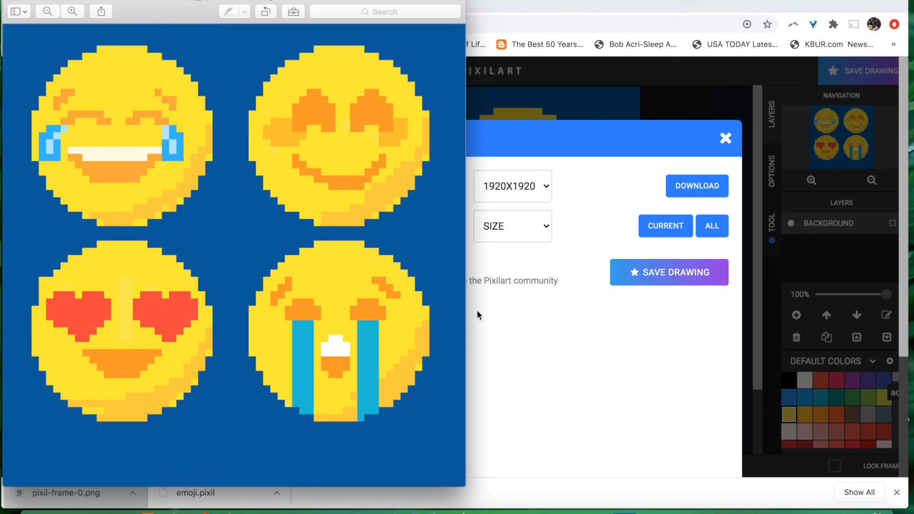
left_click(10, 1)
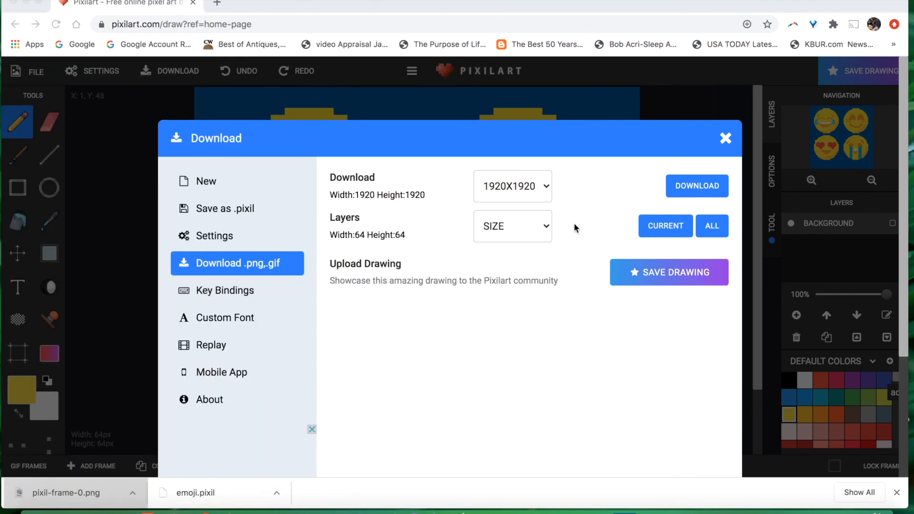